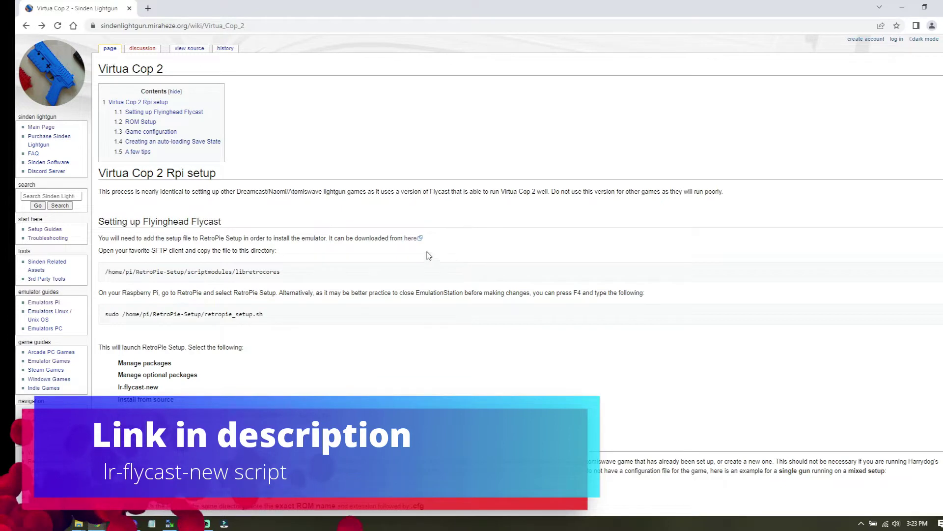
Download the lr-flycast-new.sh setup script linked in the wiki's Flyinghead Flycast section.
left_click(409, 240)
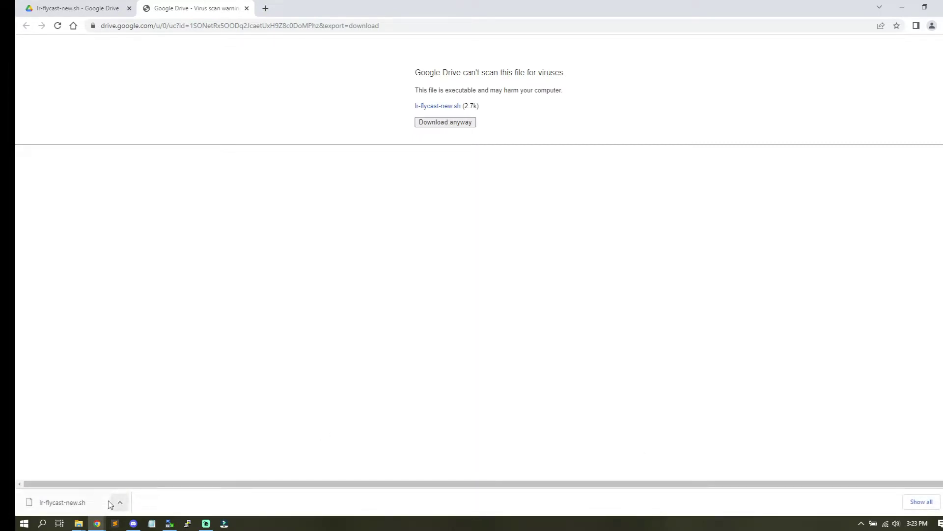
Switch to WinSCP and open the /home/pi/RetroPie-Setup/scriptmodules/libretrocores folder on the Pi.
mouse_move(79, 524)
left_click(282, 485)
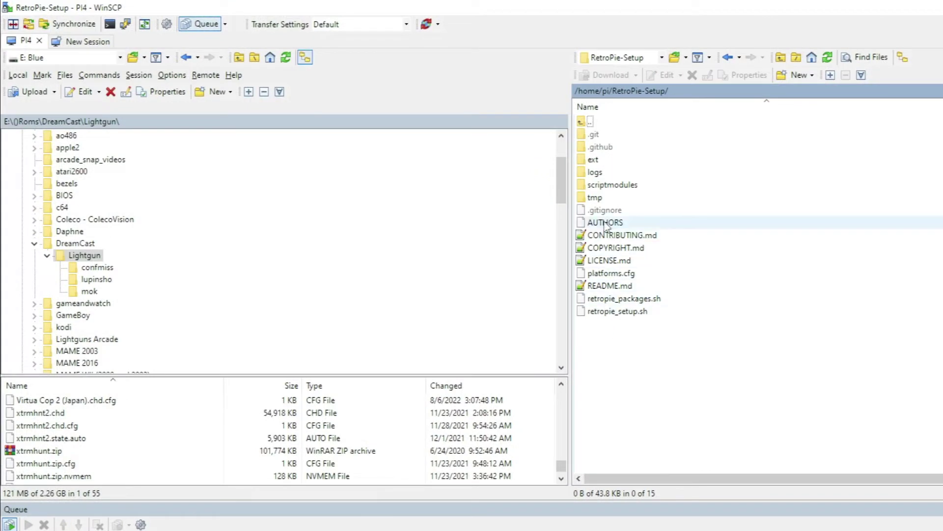
double_click(610, 187)
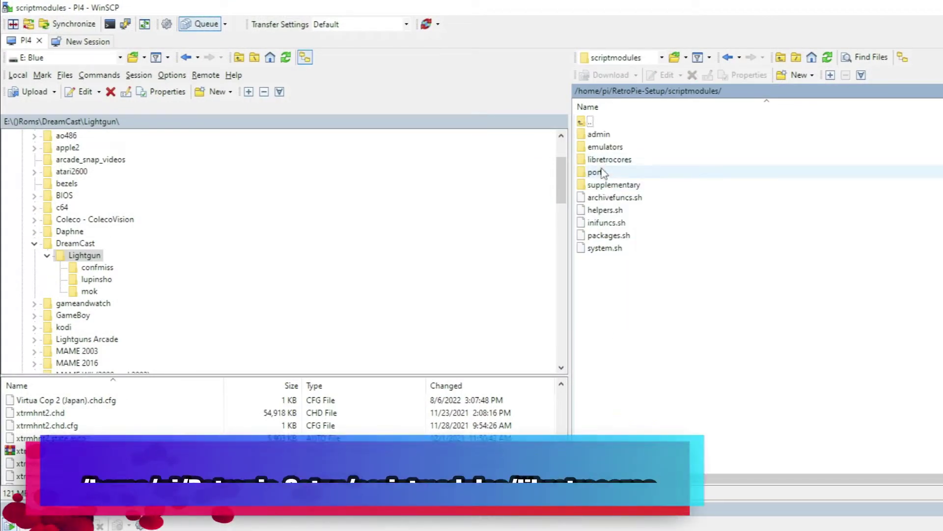
double_click(608, 159)
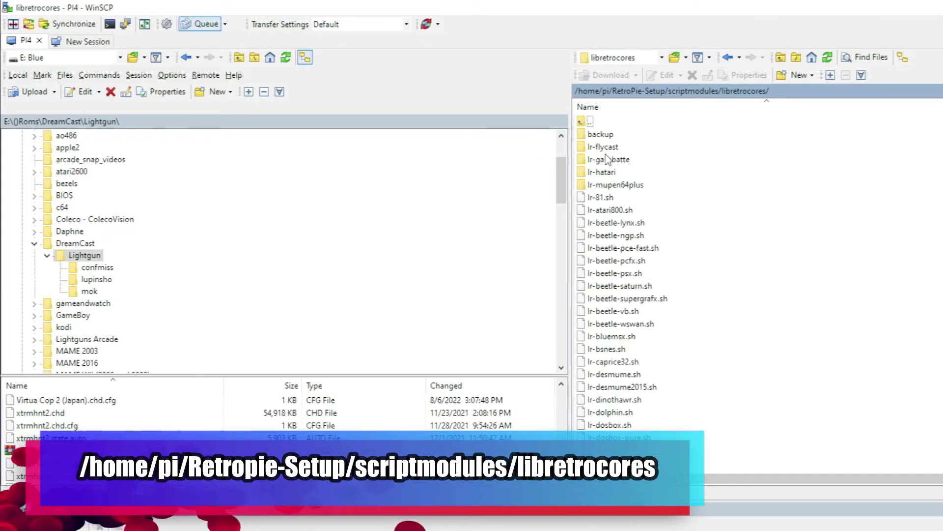
scroll(758, 349, "down", 20)
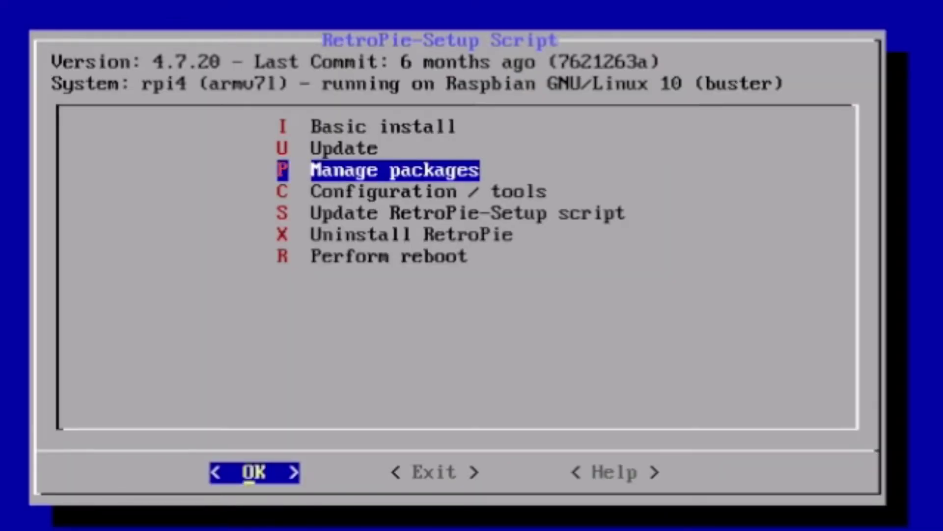
Open the list of optional packages in the RetroPie-Setup package management.
key("Return")
key("Down")
key("Down")
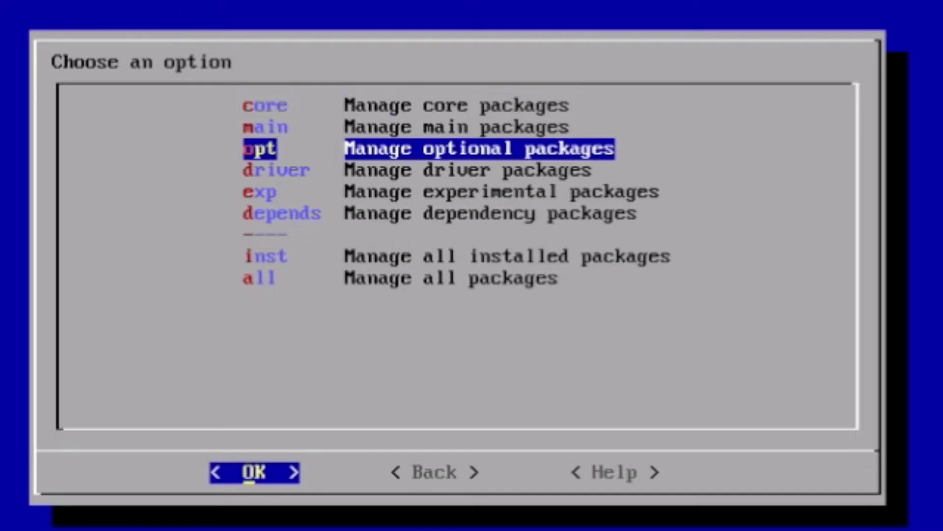
key("Return")
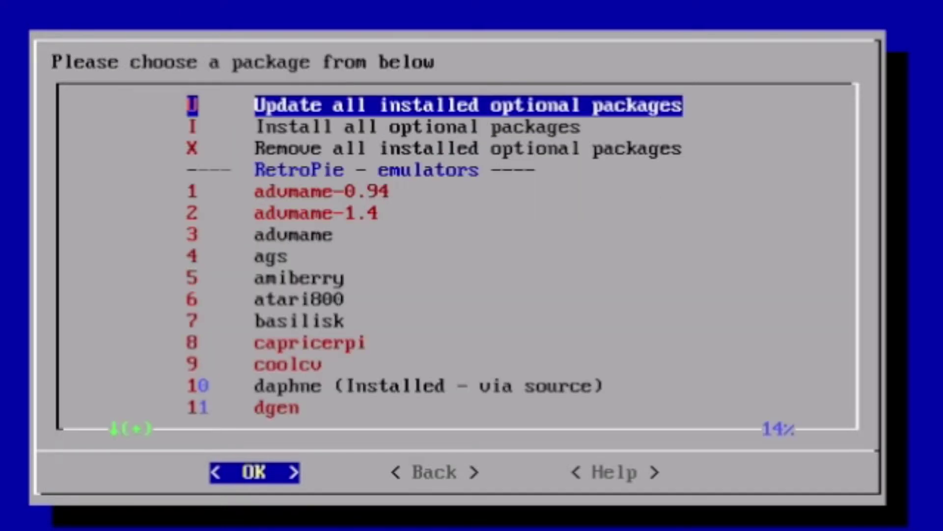
Find the lr-flycast-new package among the libretrocores and open its install options.
key("Down")
key("Down")
key("Down")
key("Down")
key("Down")
key("Down")
key("Down")
key("Down")
key("Down")
key("Down")
key("Down")
key("Down")
key("Down")
key("Down")
key("Down")
key("Down")
key("Down")
key("Down")
key("Down")
key("Down")
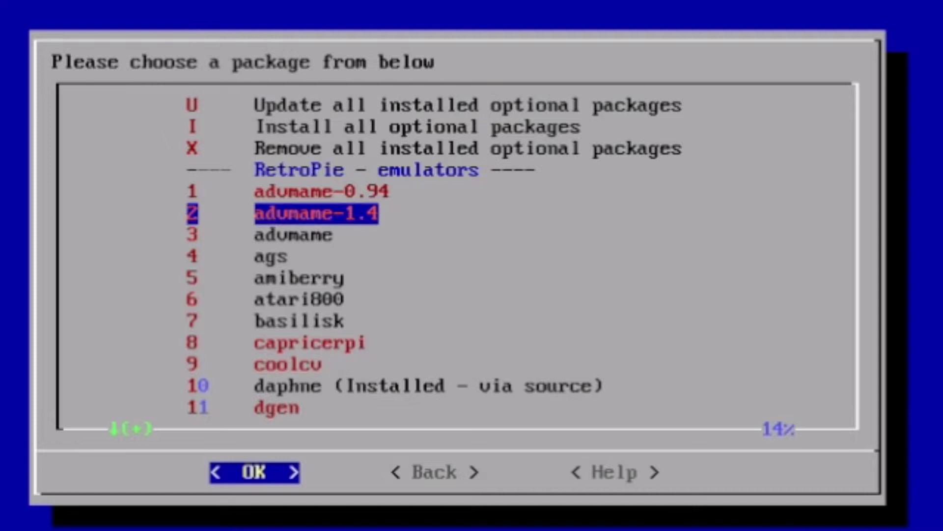
key("Down")
key("Down")
key("Down")
key("Down")
key("Down")
key("Down")
key("Down")
key("Down")
key("Down")
key("Down")
key("Down")
key("Down")
key("Down")
key("Down")
key("Down")
key("Down")
key("Down")
key("Down")
key("Down")
key("Down")
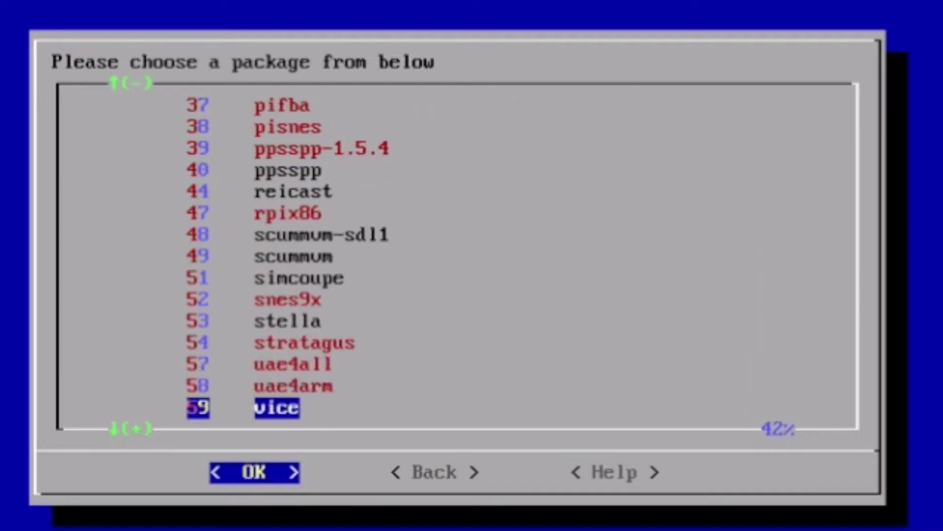
key("Up")
key("Up")
key("Up")
key("Up")
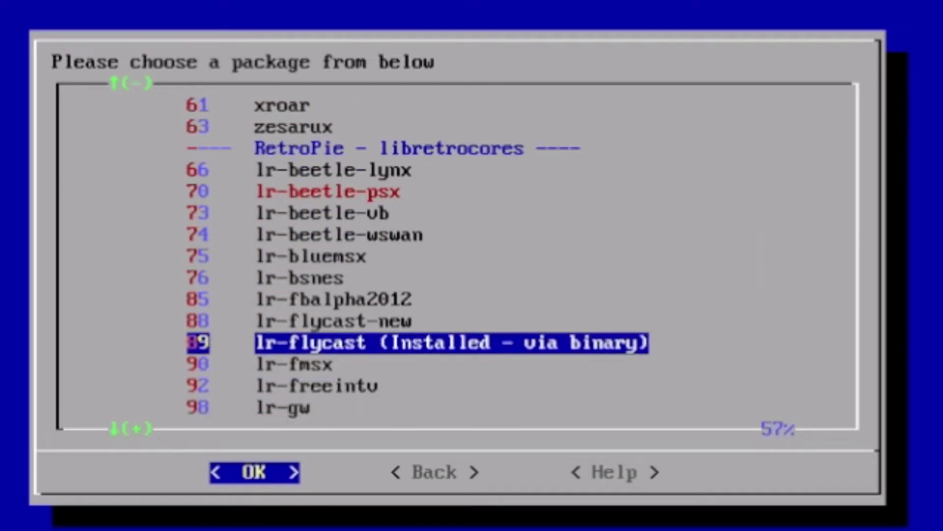
key("Return")
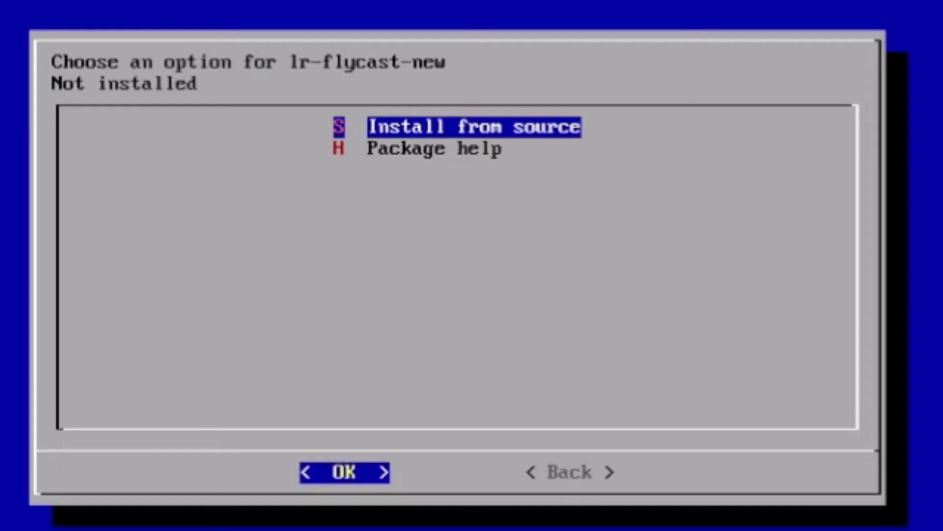
Install the lr-flycast-new package from source and confirm the installation.
key("Down")
key("Up")
key("Return")
key("Left")
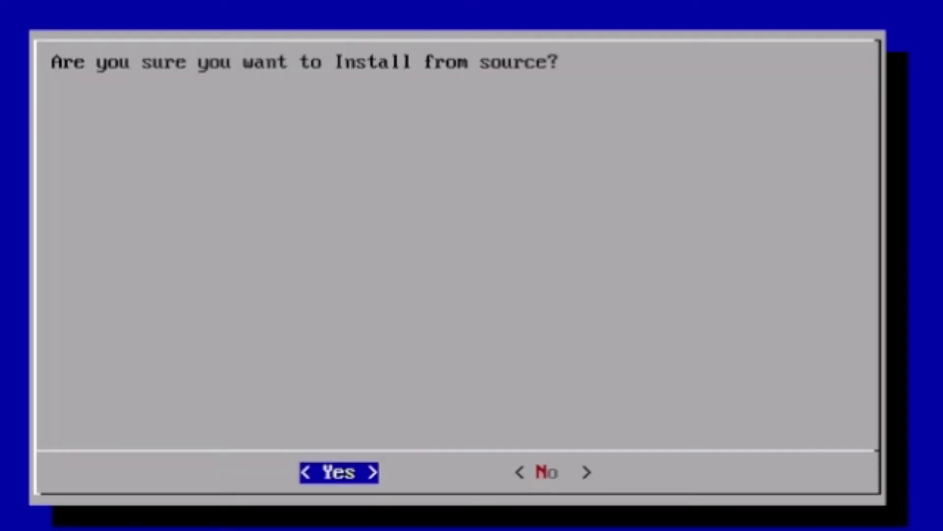
key("Return")
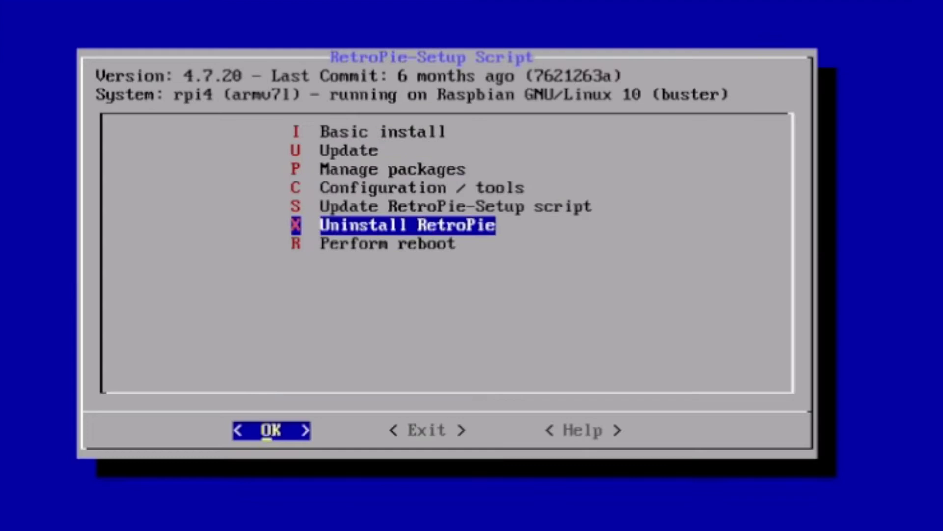
Choose to reboot the Raspberry Pi from the RetroPie-Setup script.
key("Down")
key("Return")
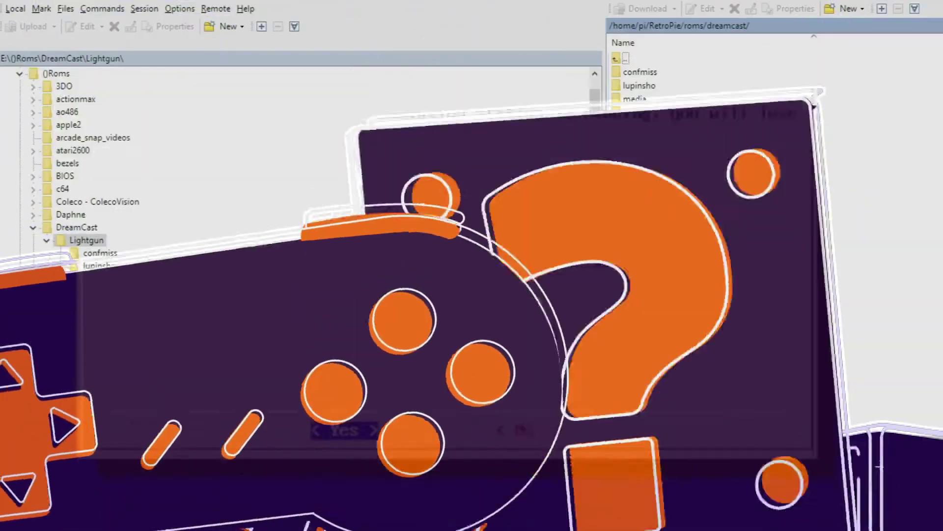
Upload Virtua Cop 2 (Japan).chd and Virtua Cop 2 (Japan).chd.cfg to /home/pi/RetroPie/roms/dreamcast.
scroll(154, 395, "down", 15)
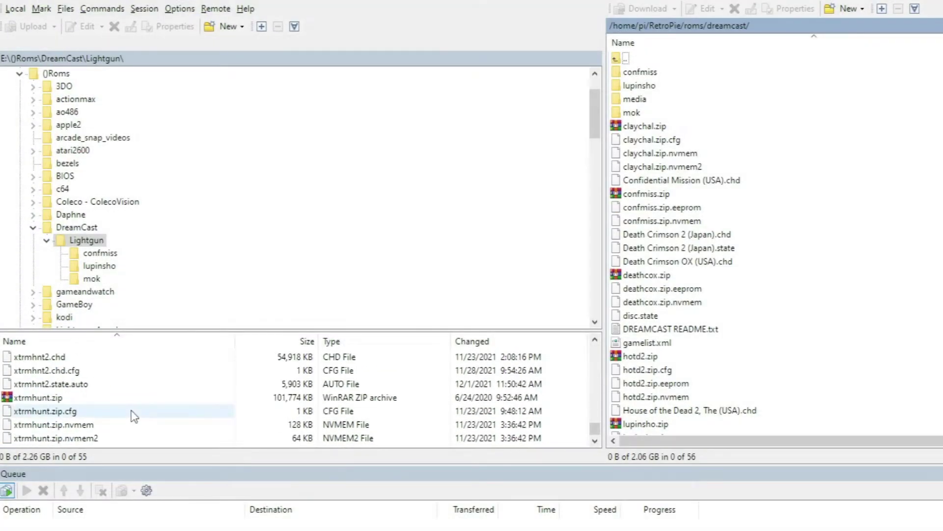
scroll(140, 417, "up", 3)
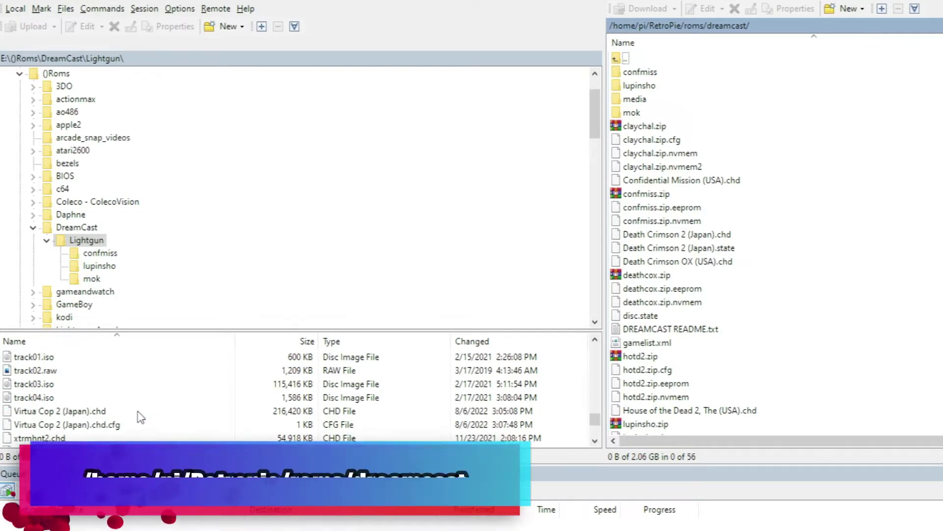
left_click(84, 412)
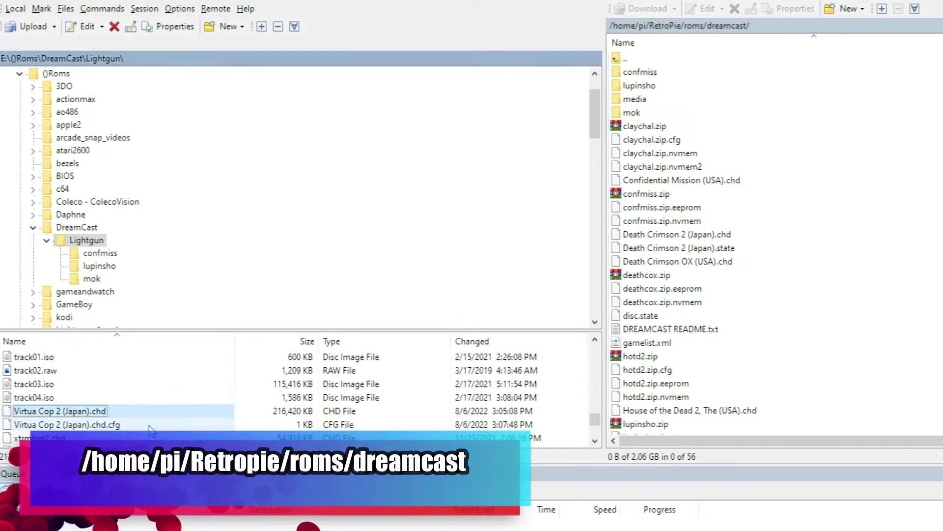
left_click(79, 426, "shift")
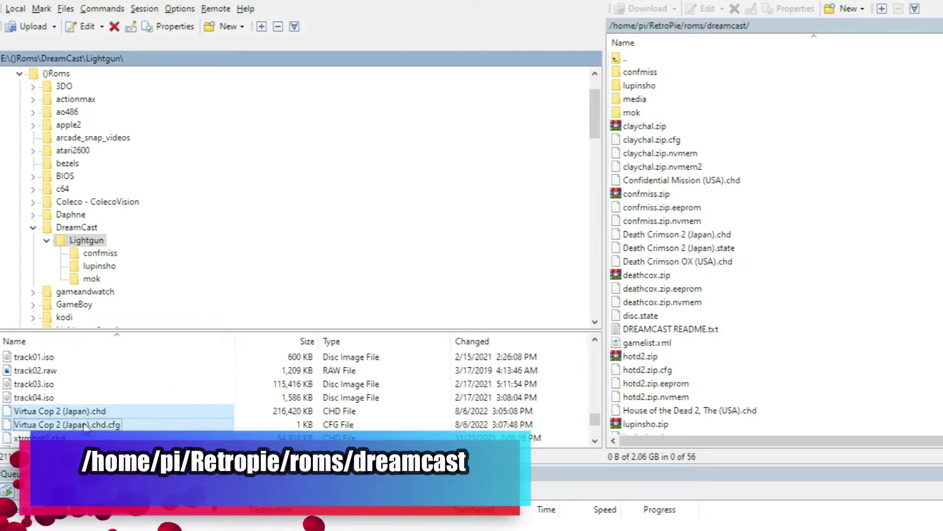
left_click_drag(54, 415, 54, 416)
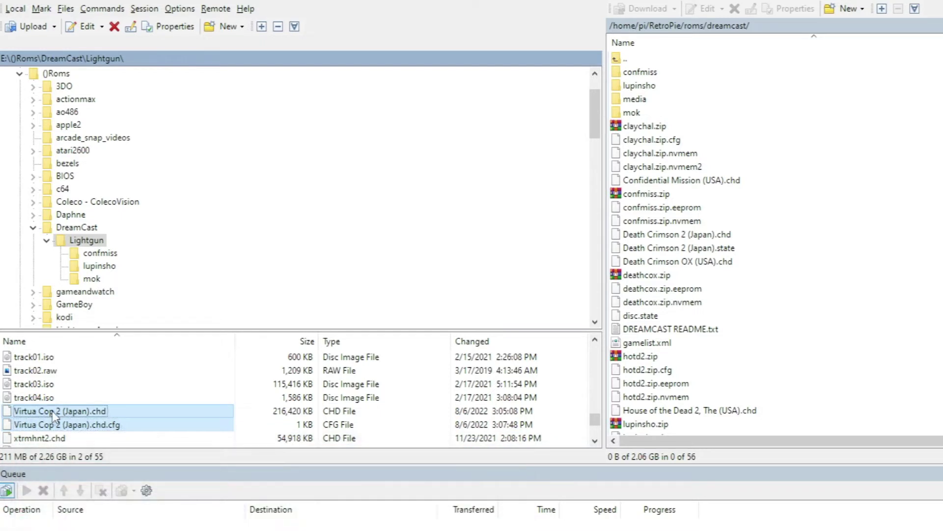
left_click_drag(940, 399, 938, 396)
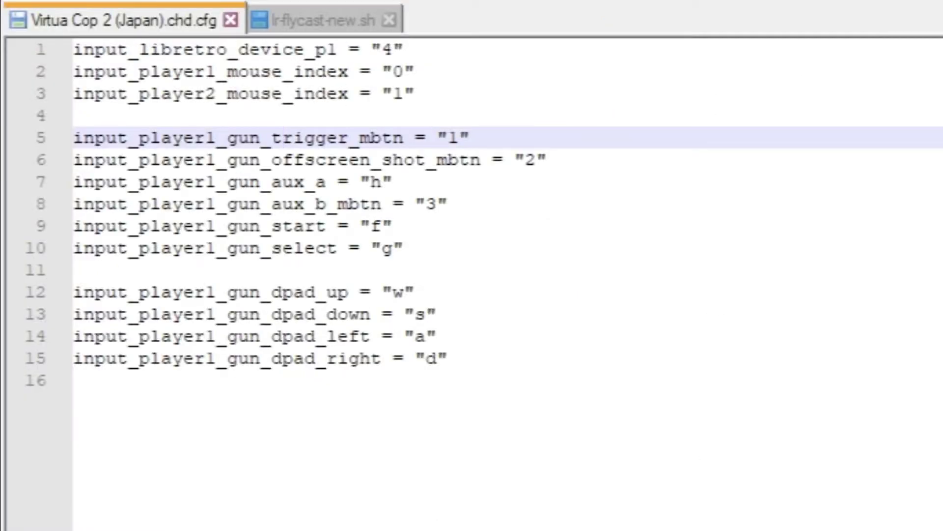
Review the player 1 gun and mouse index mappings in Virtua Cop 2 (Japan).chd.cfg.
left_click(534, 358)
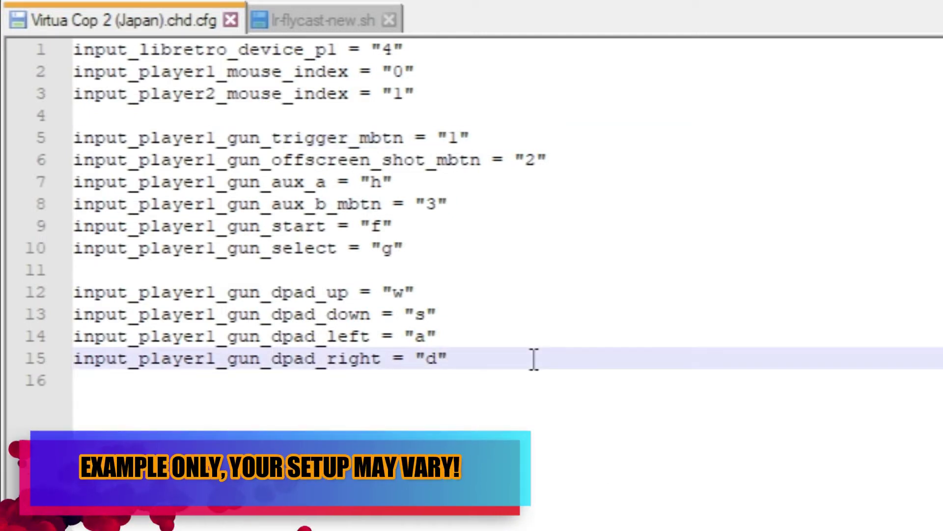
left_click(336, 114)
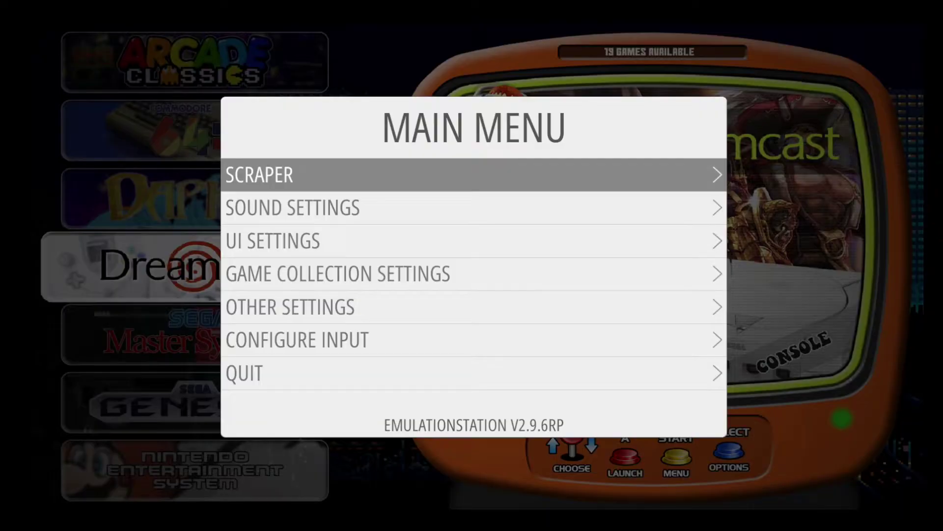
Open the quit options of EmulationStation and move through the available choices.
key("Down")
key("Down")
key("Down")
key("Down")
key("Down")
key("Down")
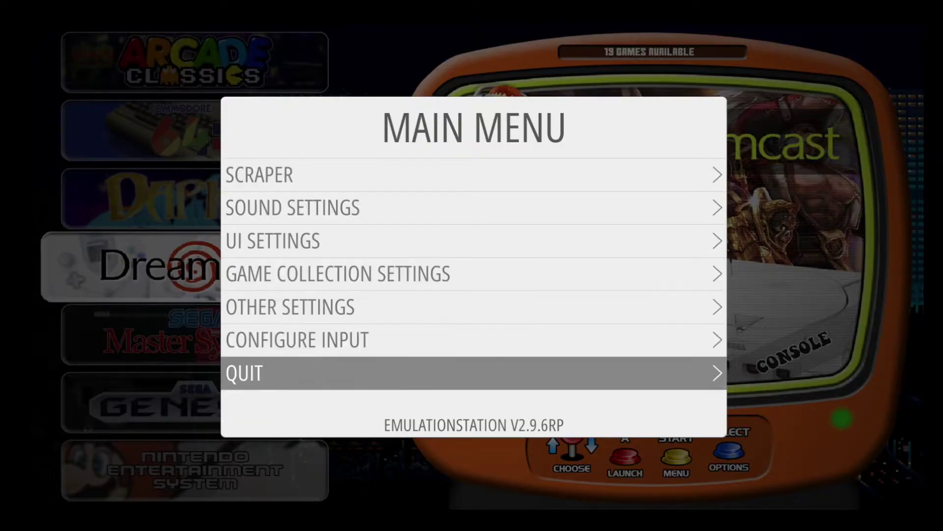
key("Return")
key("Down")
key("Down")
key("Up")
key("Up")
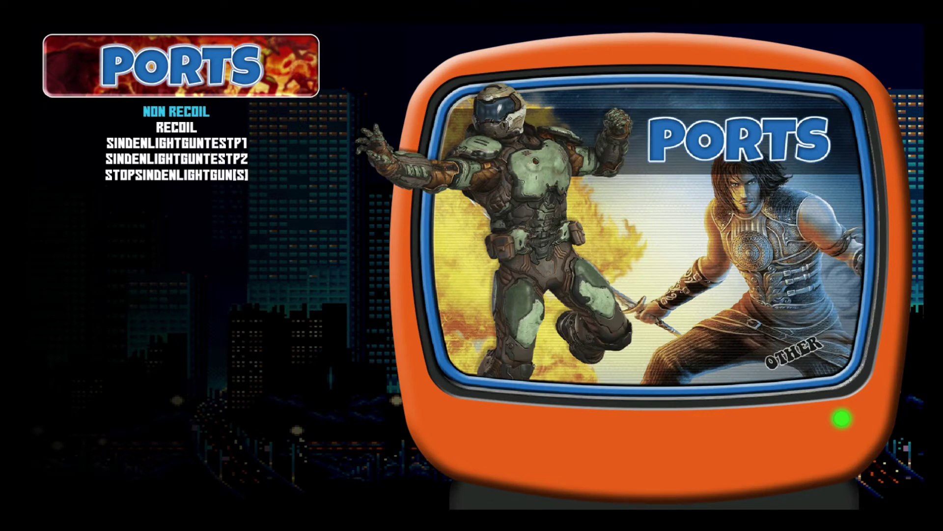
Run SindenLightgunStartP1 from Ports to start the player 1 lightgun, and return to the system list.
key("Escape")
key("Return")
key("Return")
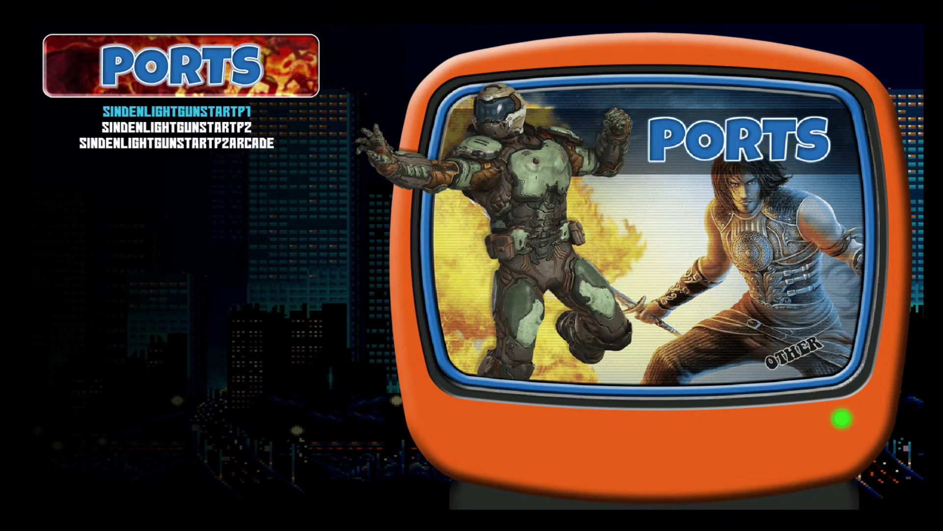
key("Return")
key("Escape")
key("Escape")
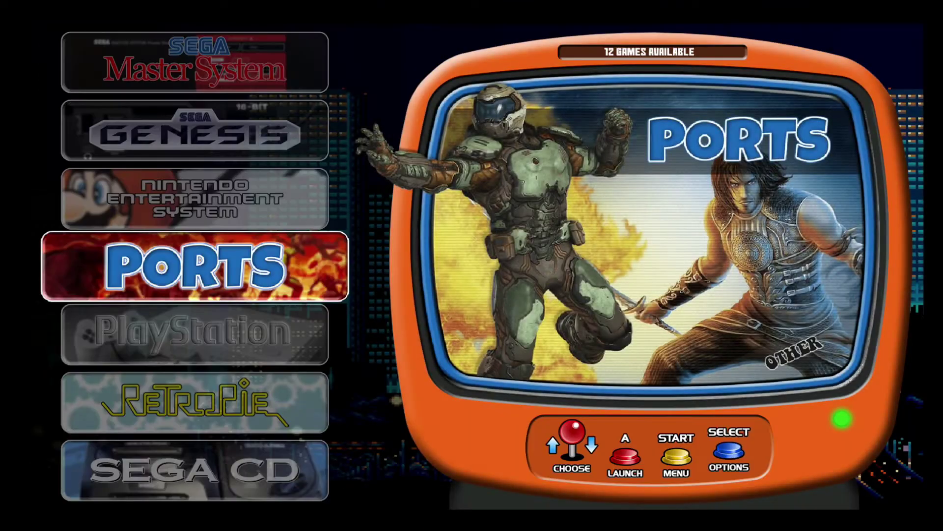
Go to the Dreamcast games and open the launch configuration for Virtua Cop 2 (Japan).
key("Down")
key("Down")
key("Down")
key("Down")
key("Down")
key("Down")
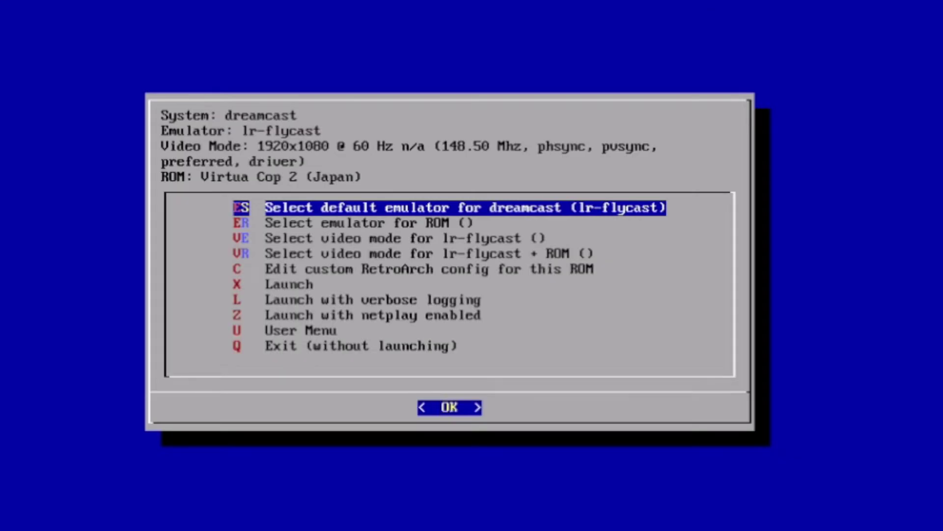
Set lr-flycast-new as the emulator for the Virtua Cop 2 (Japan) ROM.
key("Down")
key("Down")
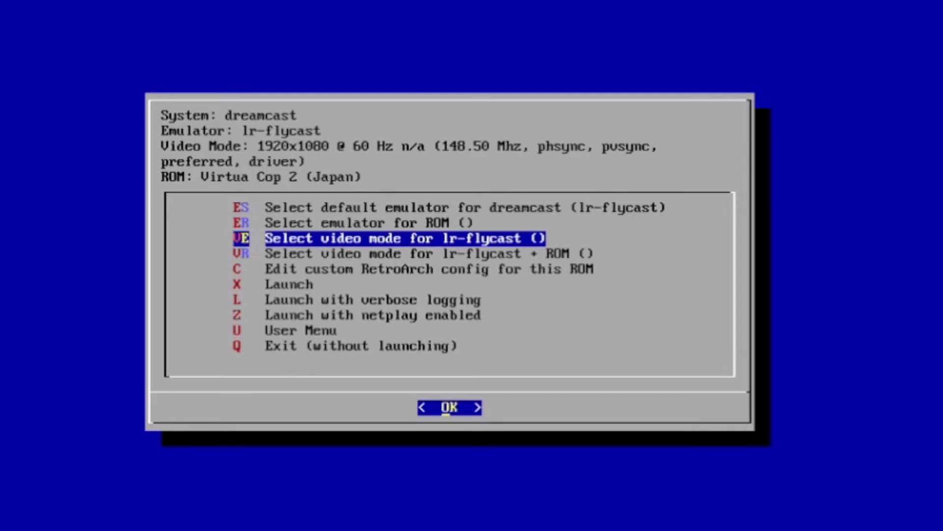
key("Up")
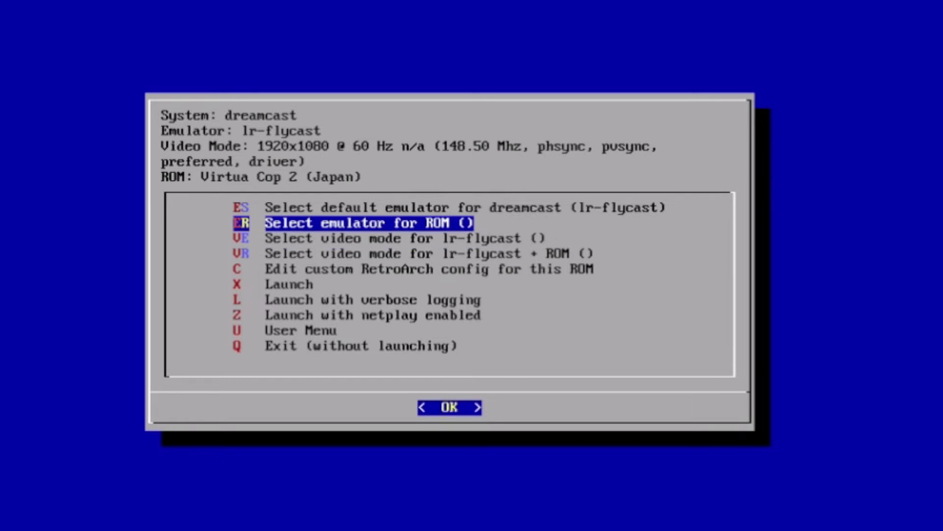
key("Return")
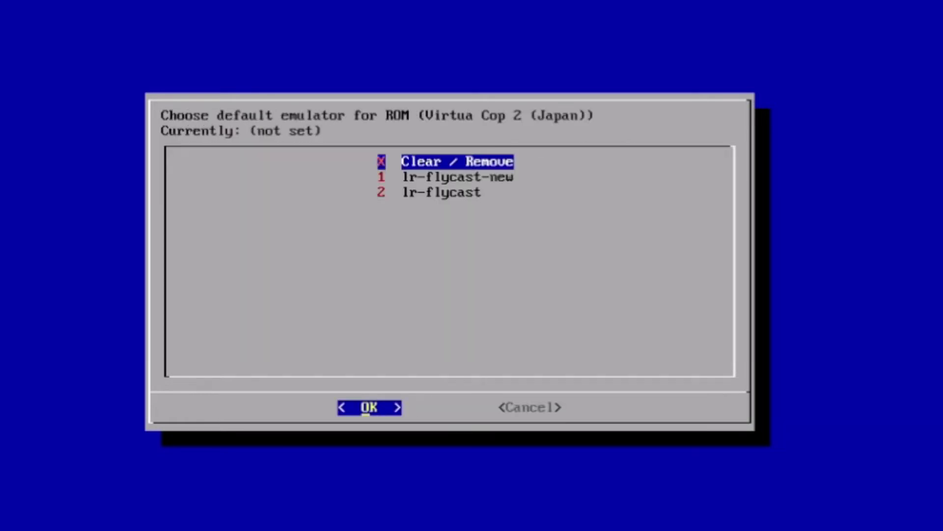
key("Down")
key("Return")
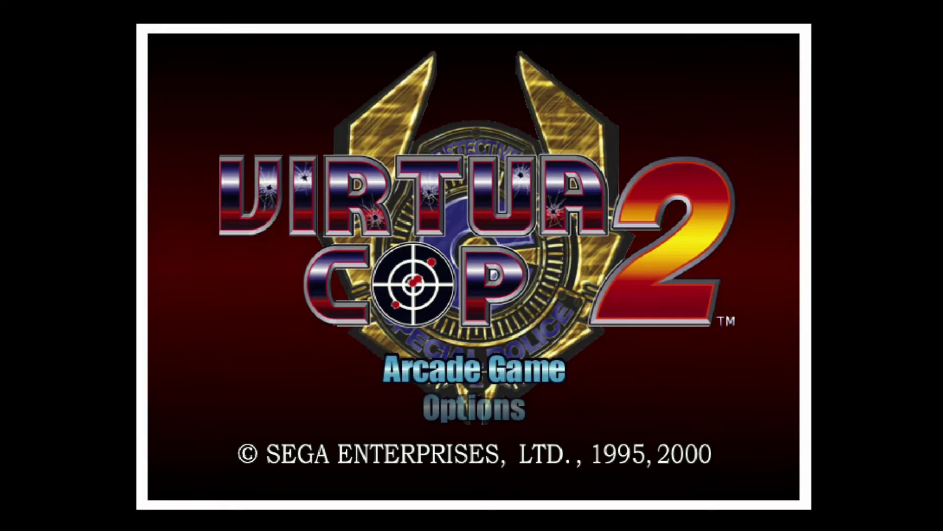
Open the Virtua Cop 2 options and enter the gun calibration screen.
key("Down")
key("Return")
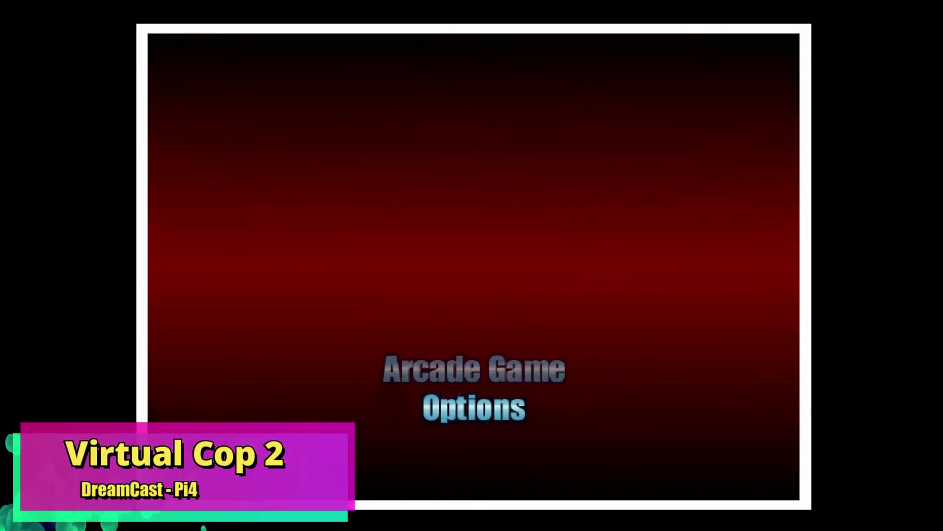
key("Down")
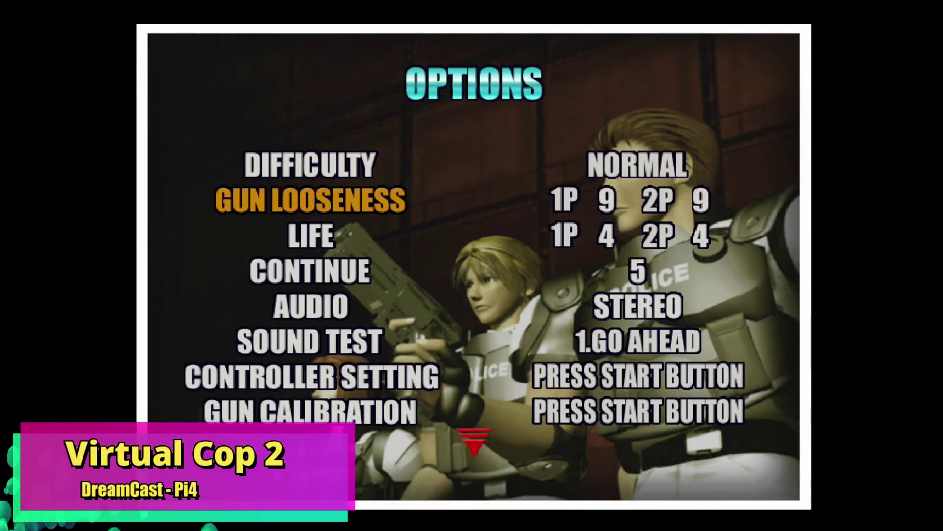
key("Down")
key("Down")
key("Down")
key("Down")
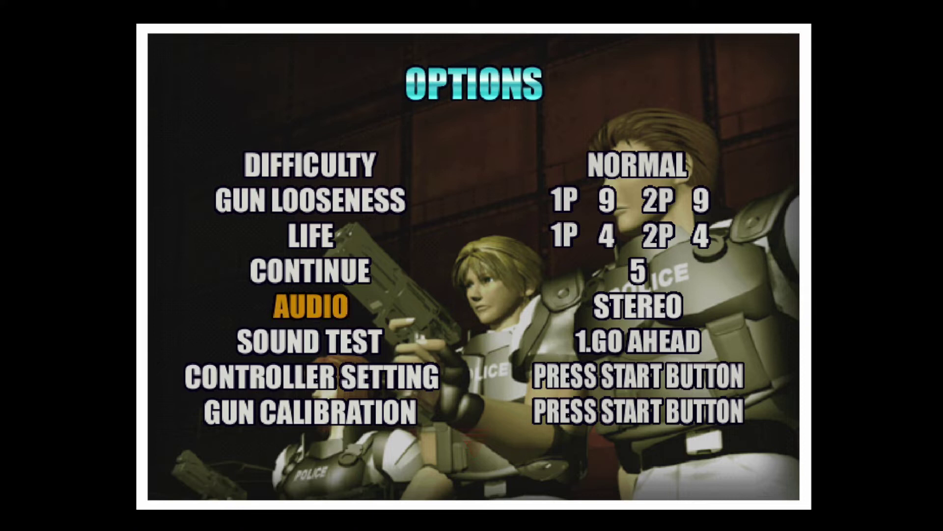
key("Down")
key("Down")
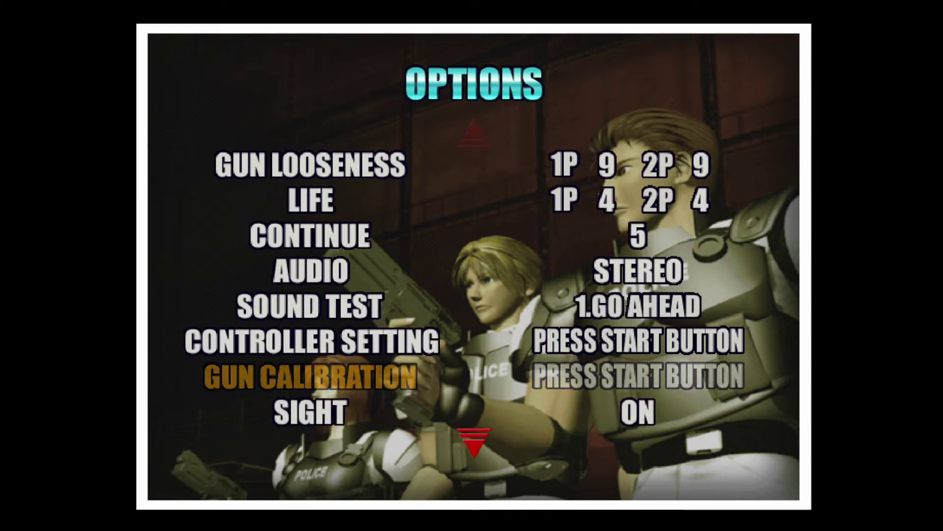
key("Return")
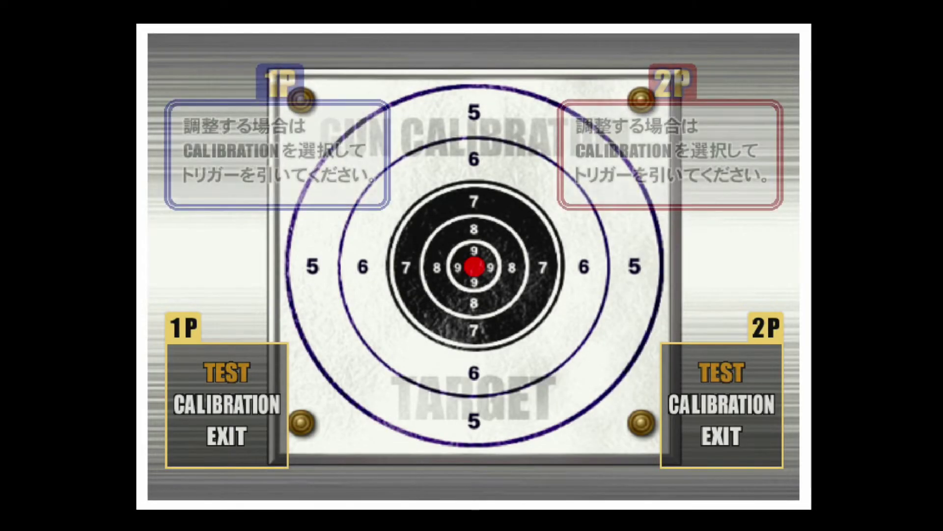
Open the Port 2 Binds in the RetroArch input settings while the calibration screen is running.
key("F1")
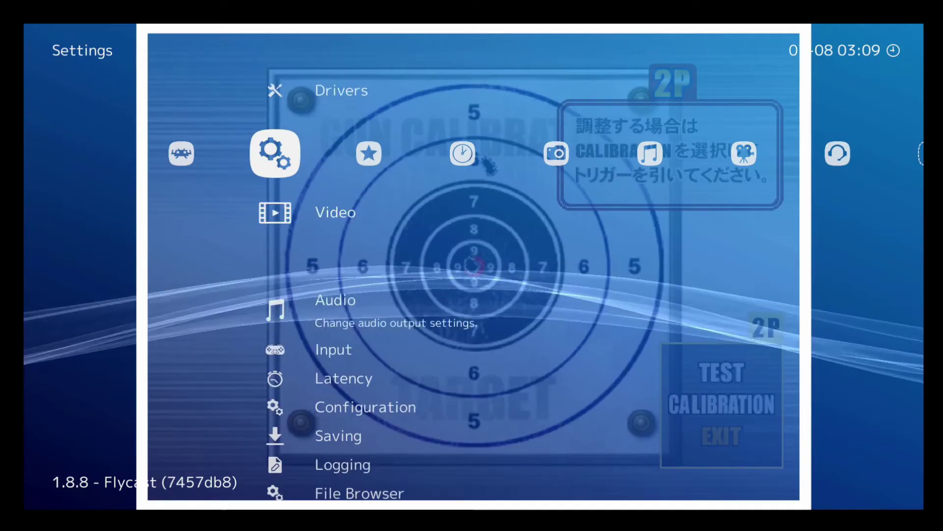
key("Return")
key("Down")
key("Down")
key("Down")
key("Down")
key("Down")
key("Down")
key("Down")
key("Down")
key("Down")
key("Down")
key("Down")
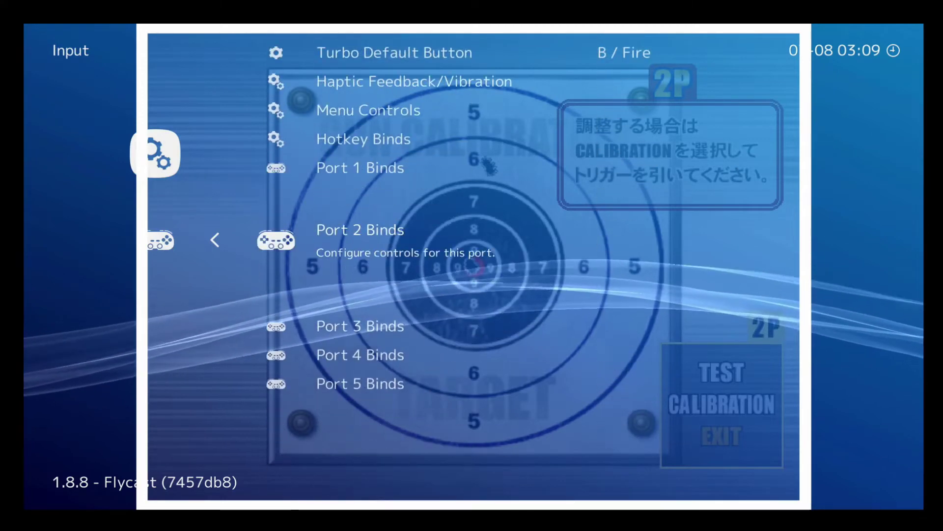
key("Return")
Set the port 2 light gun's mouse index to 0.
key("Down")
key("Down")
key("Down")
key("Down")
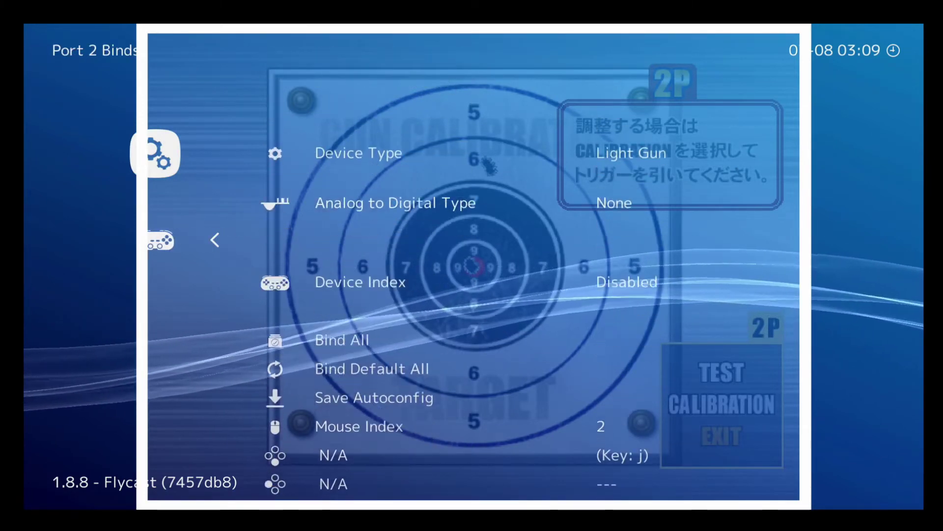
key("Down")
key("Down")
key("Left")
key("Left")
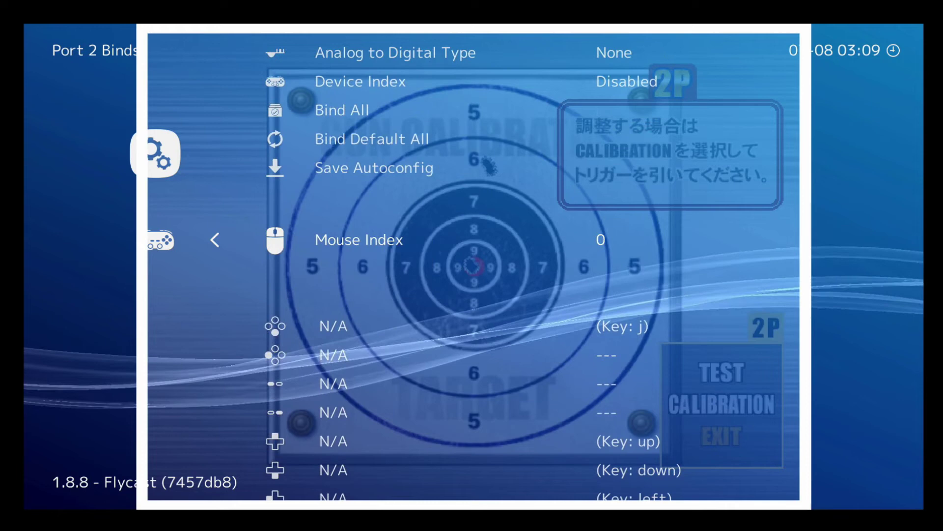
Resume the game from the Quick Menu and exit player 2's gun calibration.
key("BackSpace")
key("BackSpace")
key("Return")
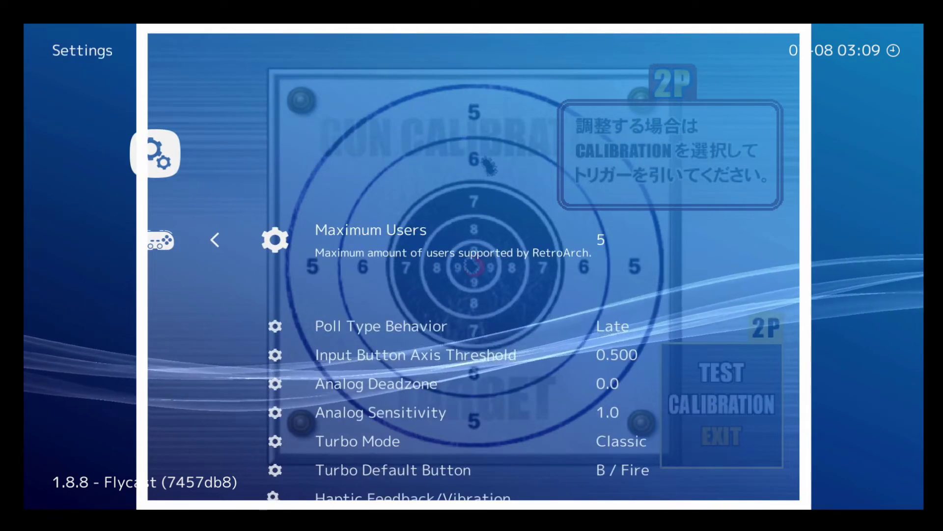
key("BackSpace")
key("Left")
key("Return")
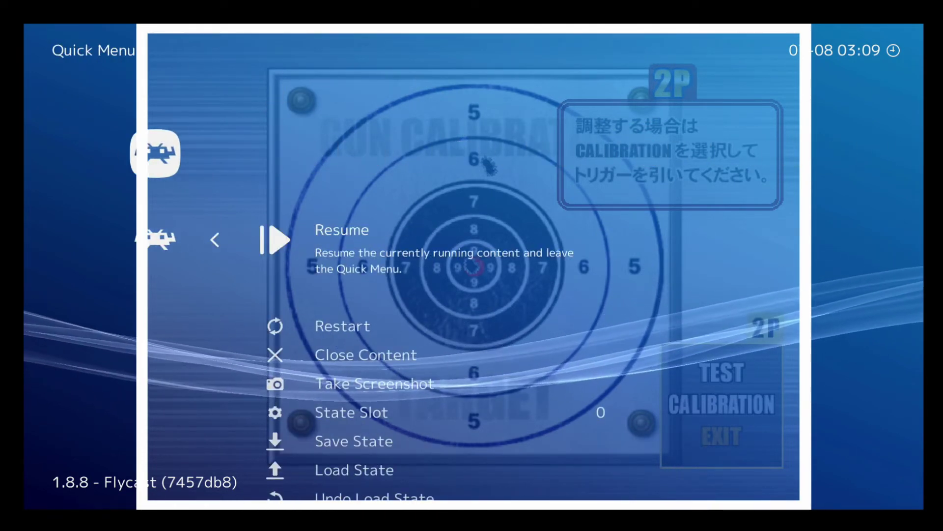
key("Return")
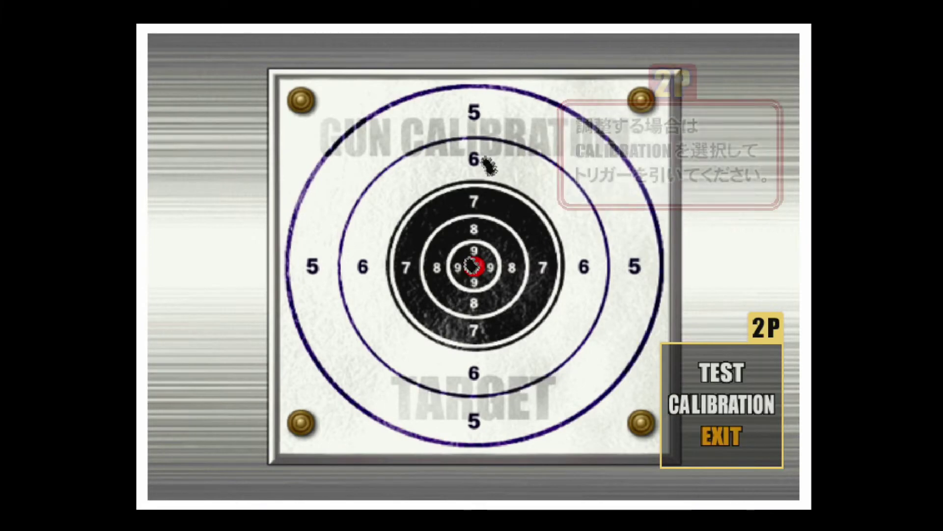
left_click(488, 166)
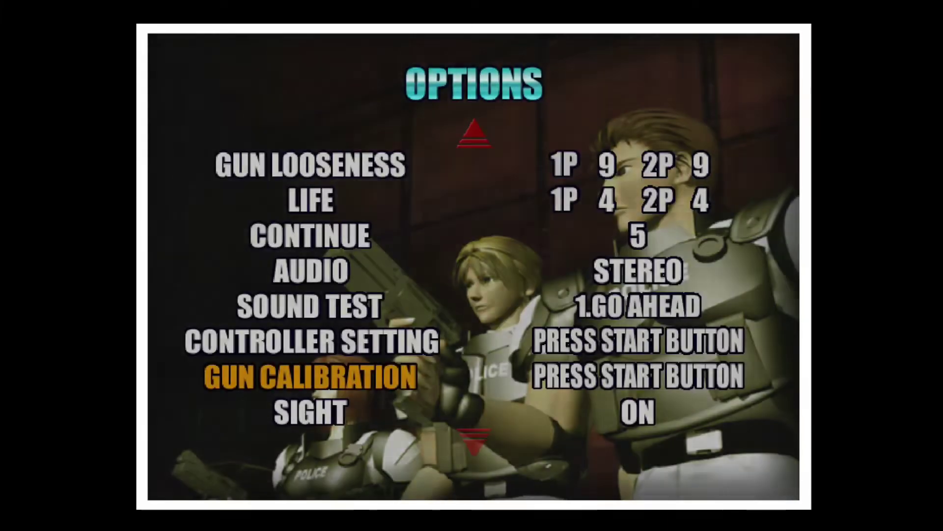
Go back to the RetroArch input settings and reopen the Port 2 Binds.
key("F1")
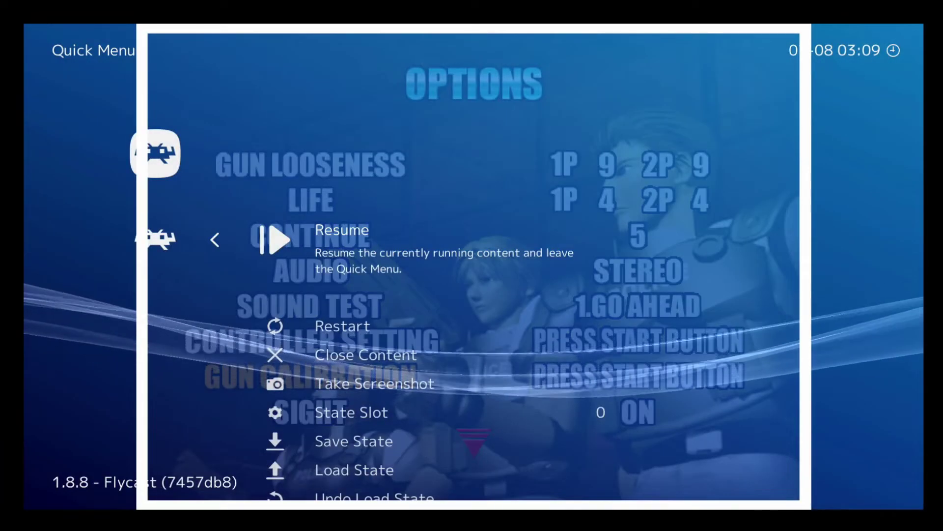
key("Return")
key("F1")
key("BackSpace")
key("Right")
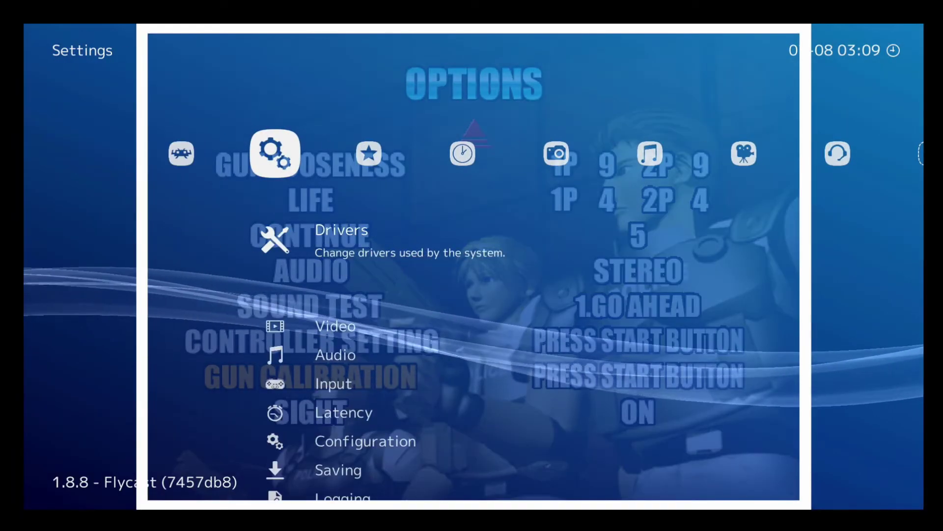
key("Down")
key("Down")
key("Down")
key("Return")
key("Down")
key("Down")
key("Down")
key("Down")
key("Down")
key("Return")
Restore the port 2 mouse index to 2 and return to the game.
key("Down")
key("Down")
key("Down")
key("Down")
key("Down")
key("Down")
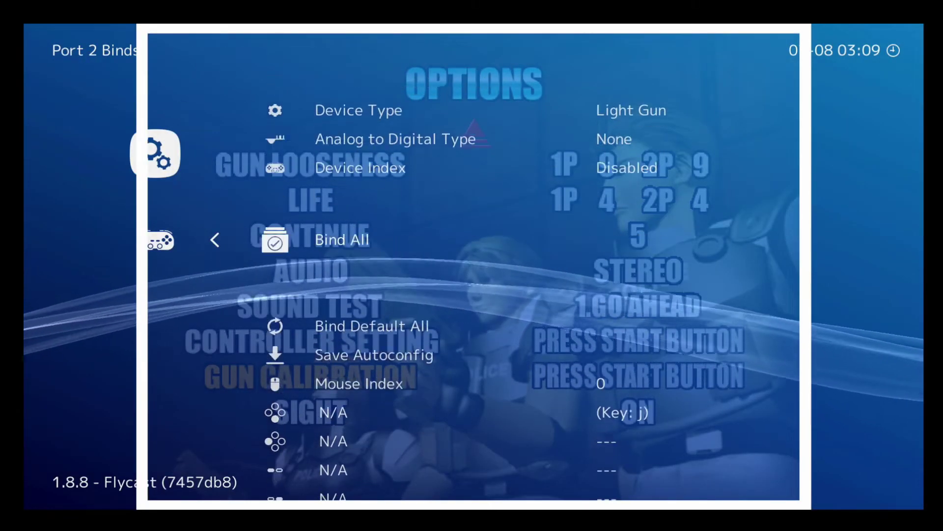
key("Right")
key("Right")
key("F1")
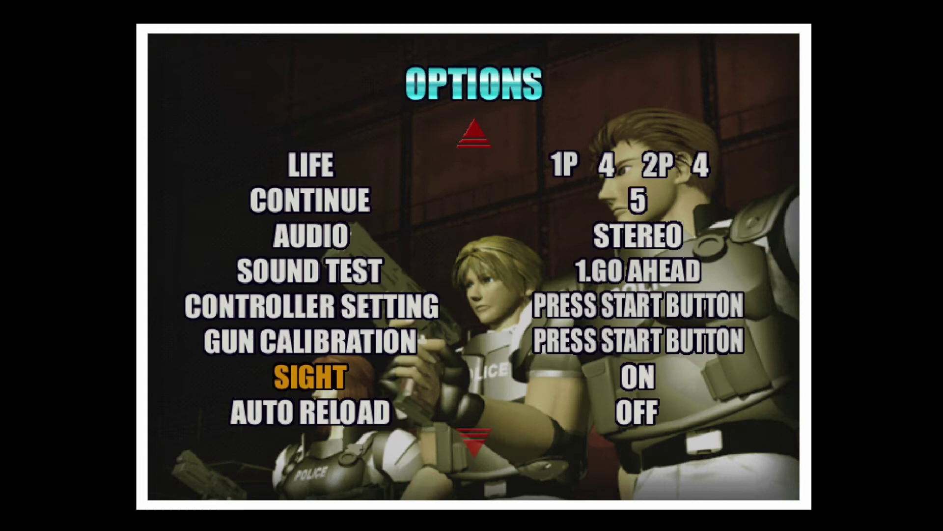
Go through the remaining game options, from Auto Reload to Default, and exit the options screen.
key("Down")
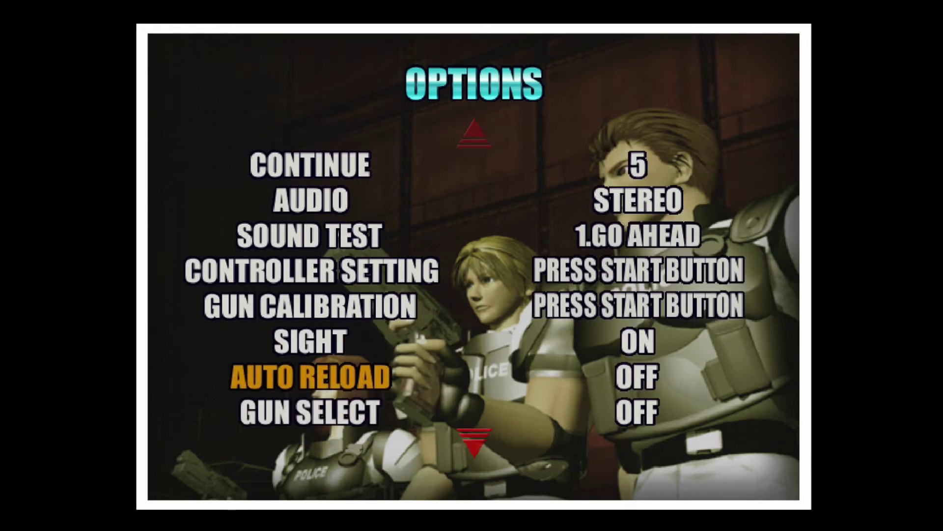
key("Down")
key("Down")
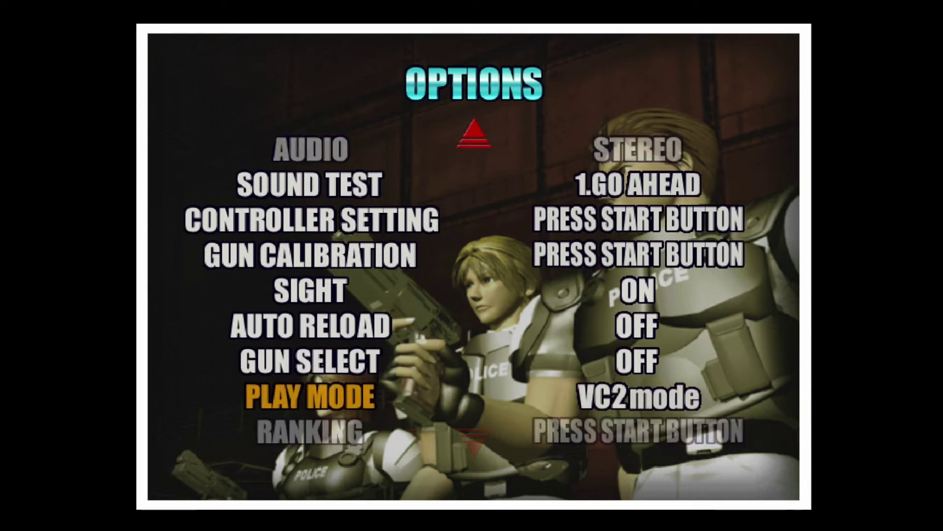
key("Down")
key("Down")
key("Down")
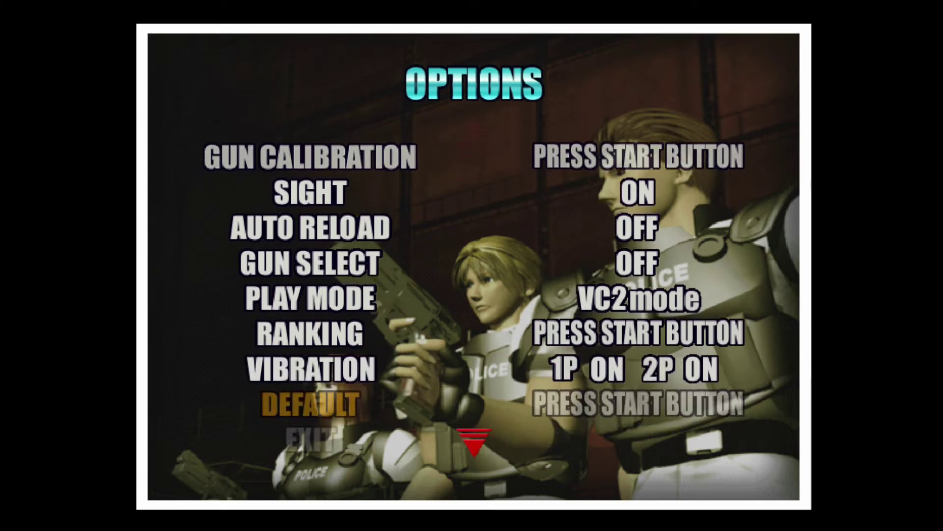
key("Down")
key("Return")
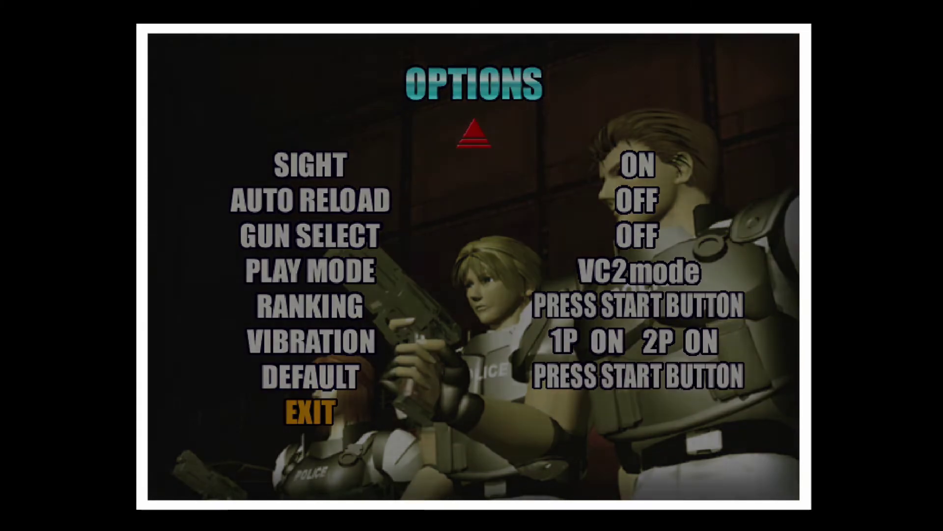